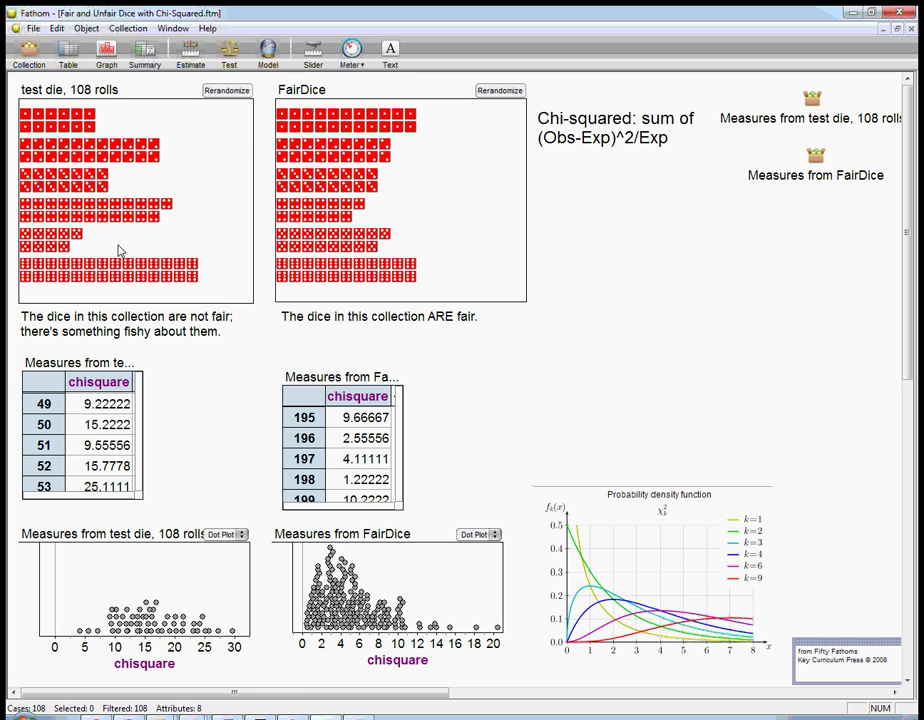
# Step: Reroll the 'test die, 108 rolls' collection eleven times, producing a new uneven face-count spread each time
pyautogui.click(226, 91)
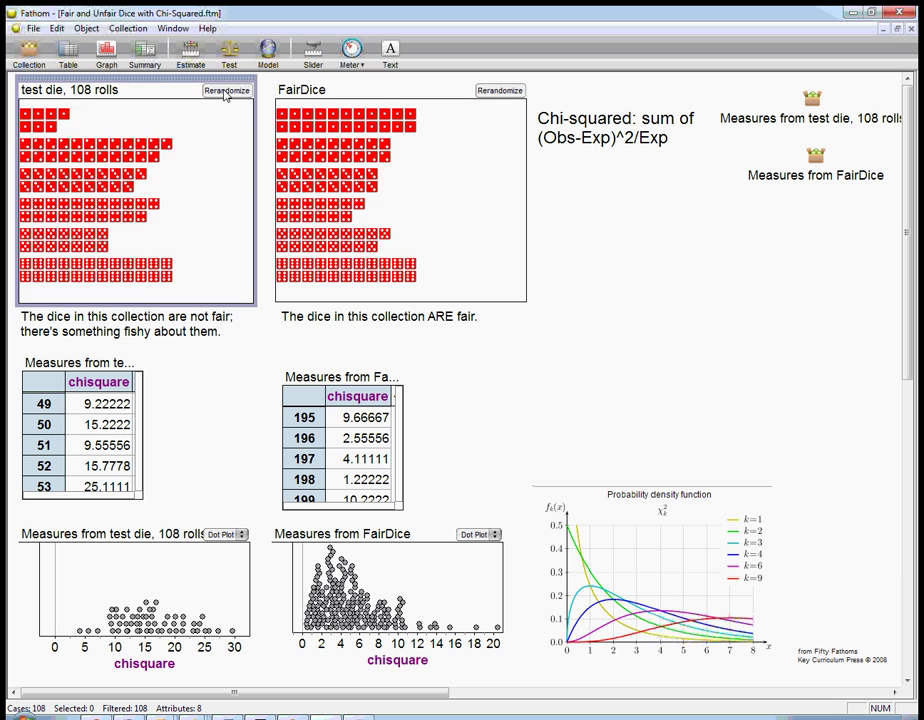
pyautogui.click(226, 91)
pyautogui.click(226, 91)
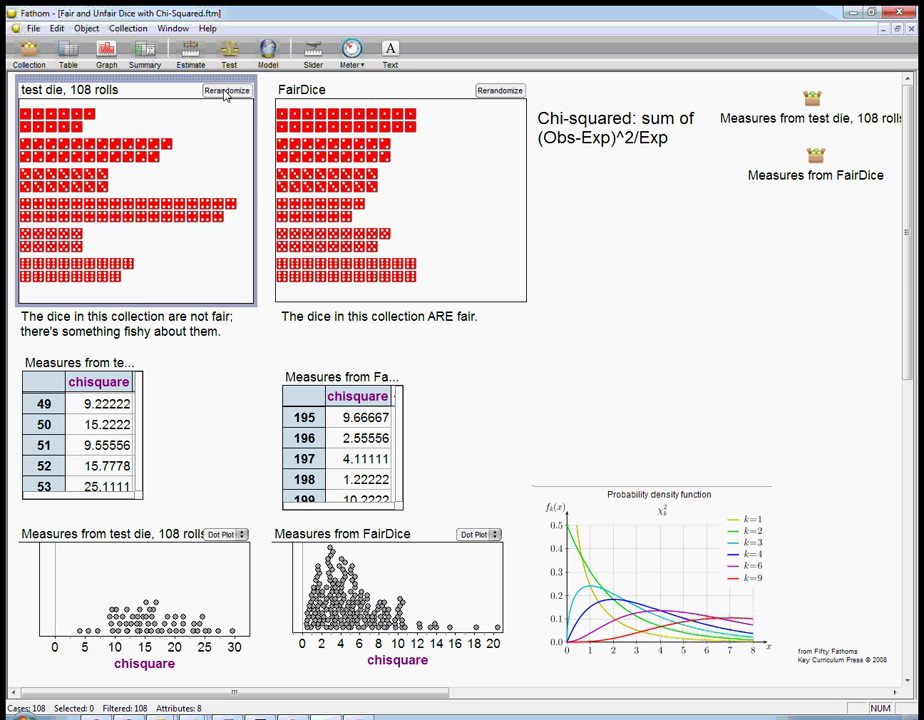
pyautogui.click(226, 91)
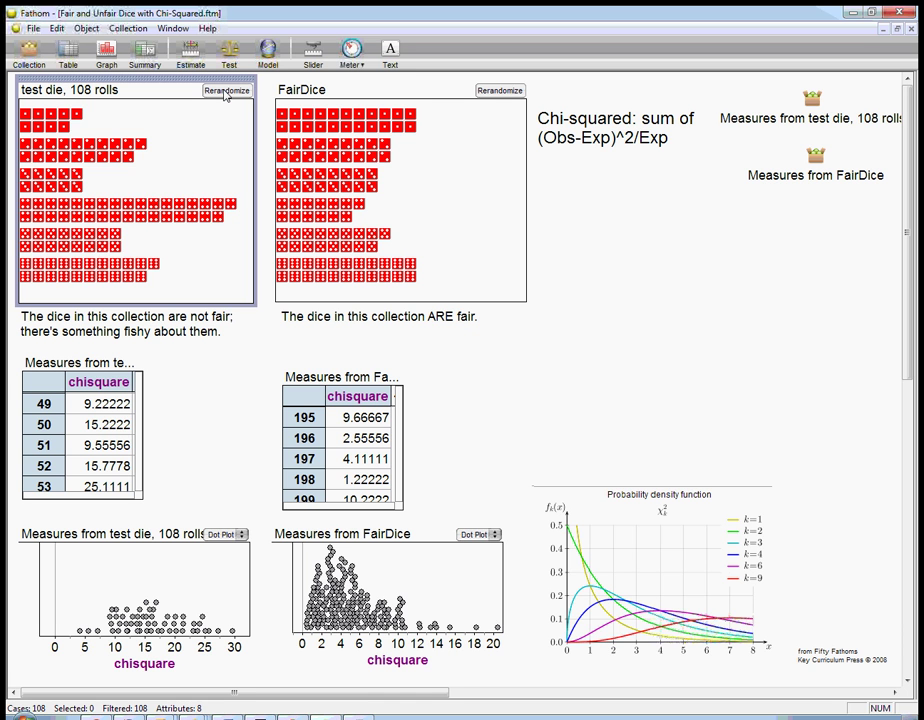
pyautogui.click(226, 91)
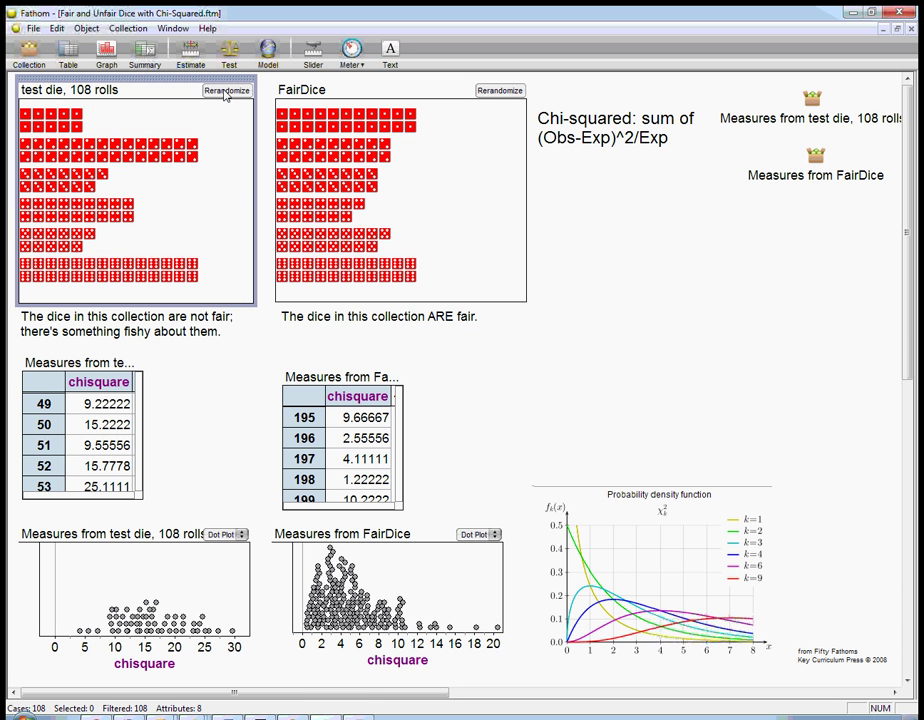
pyautogui.click(226, 91)
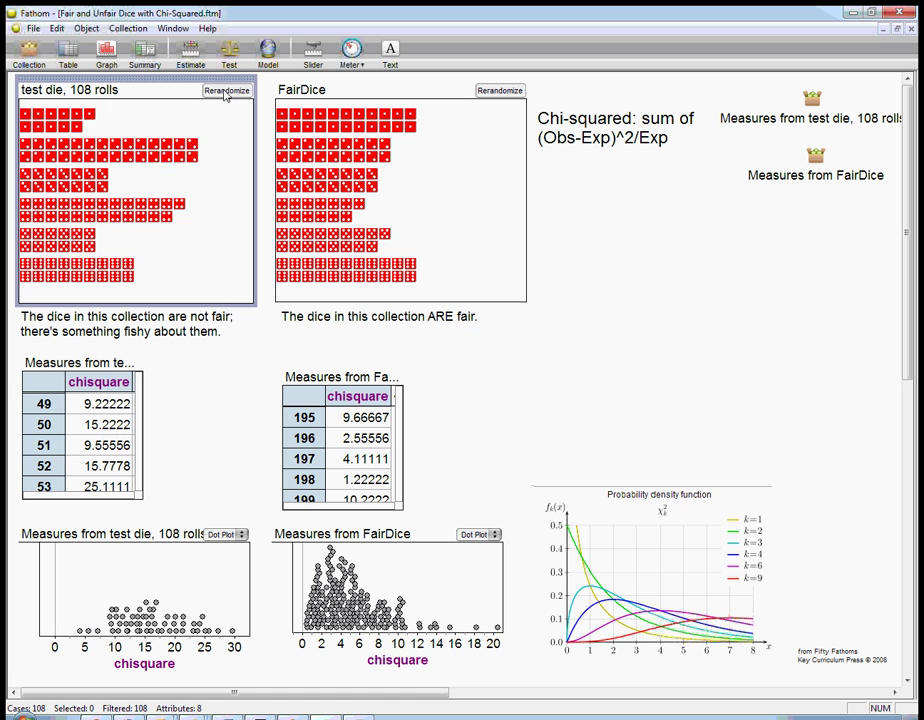
pyautogui.click(226, 91)
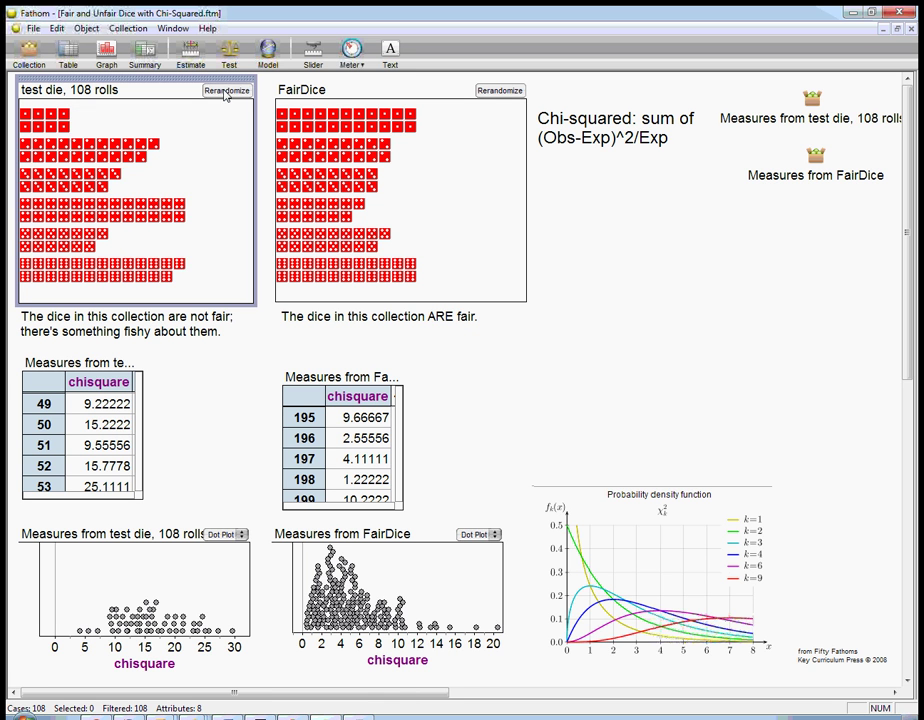
pyautogui.click(226, 91)
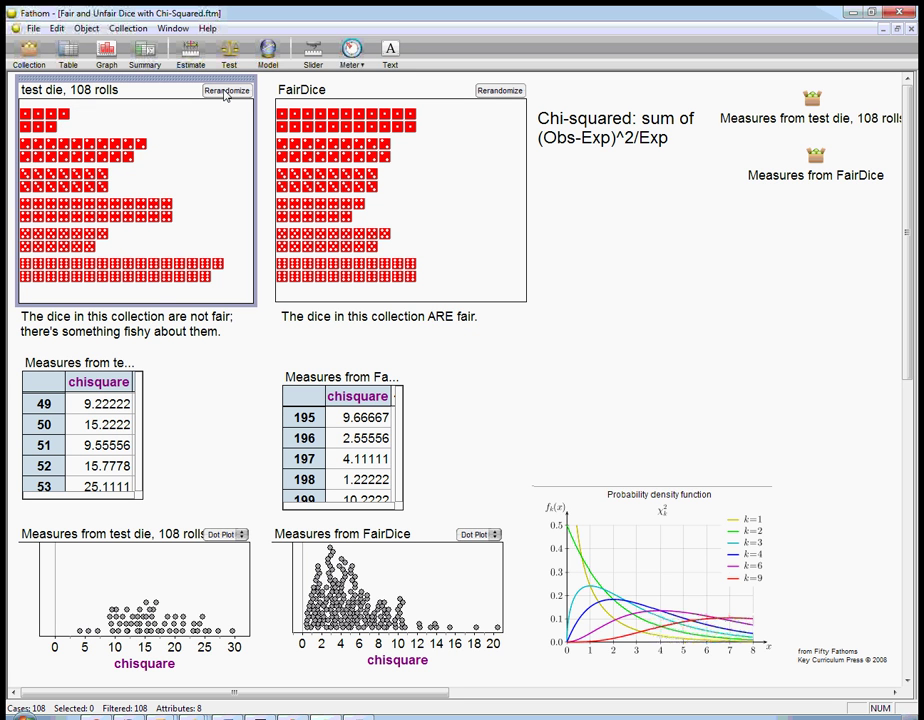
pyautogui.click(226, 91)
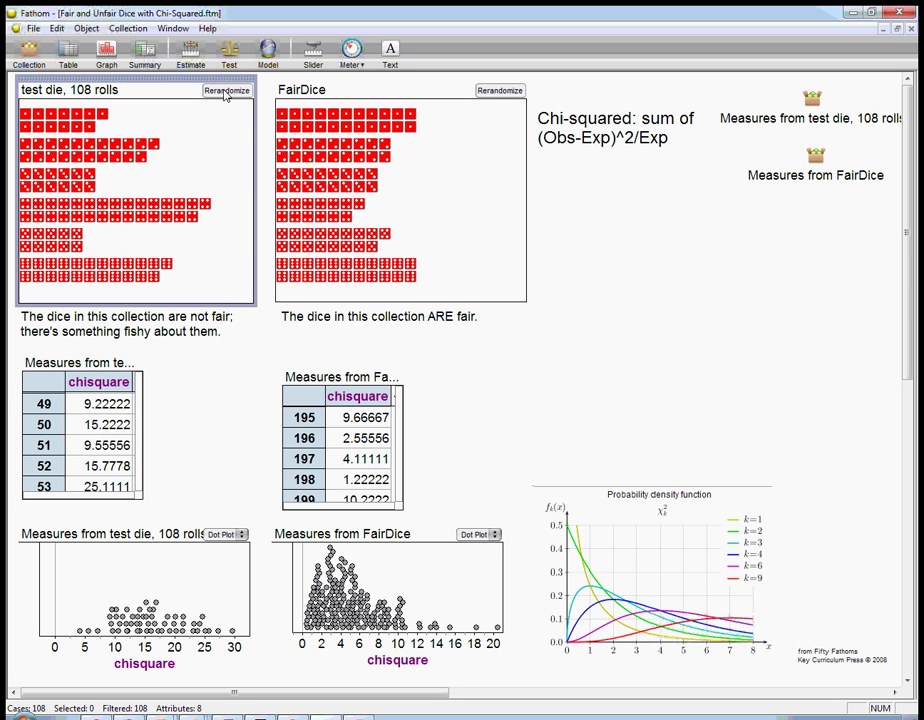
pyautogui.click(226, 91)
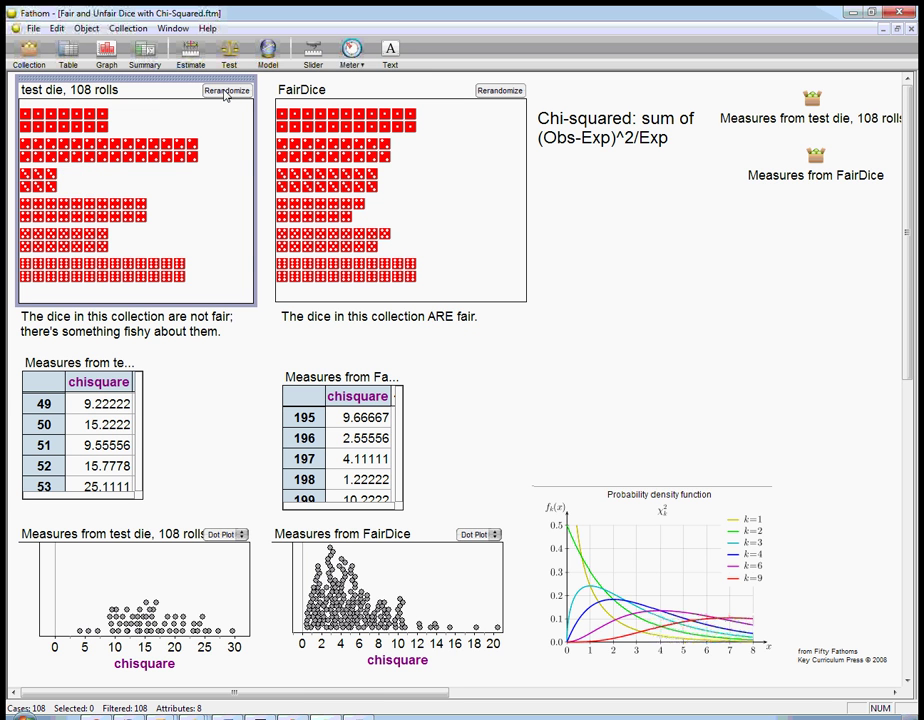
pyautogui.click(226, 91)
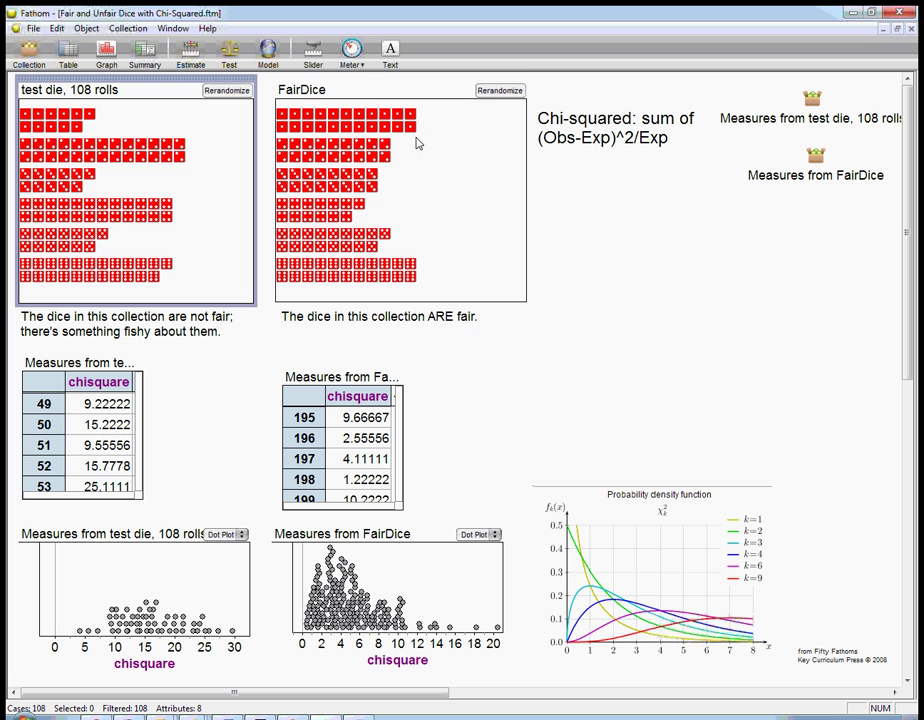
# Step: Reroll the FairDice collection eight times, then give the test die fresh sets of 108 rolls
pyautogui.click(496, 91)
pyautogui.click(497, 91)
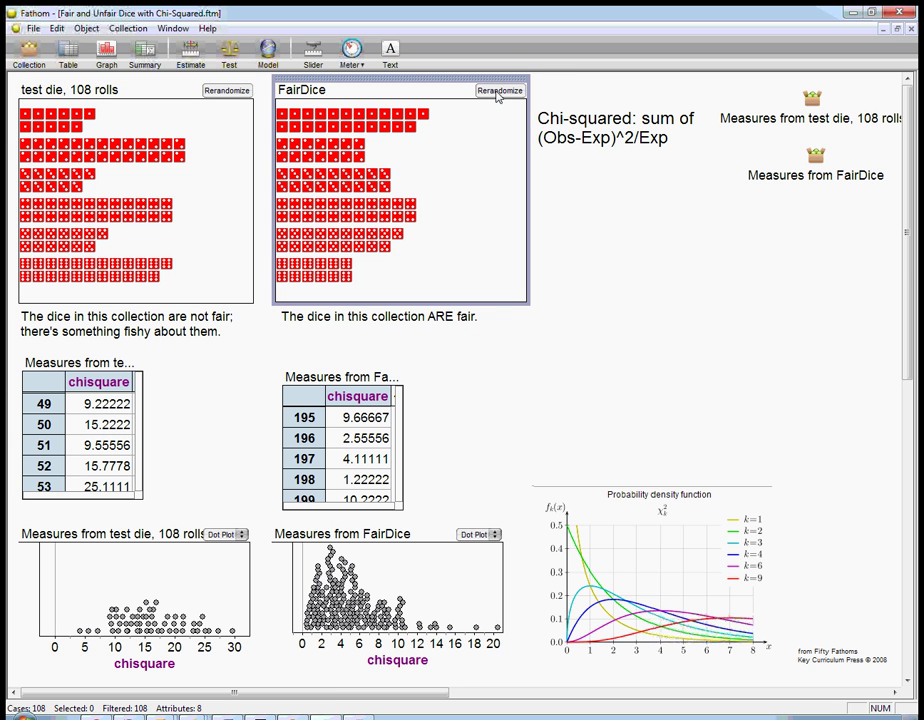
pyautogui.click(497, 91)
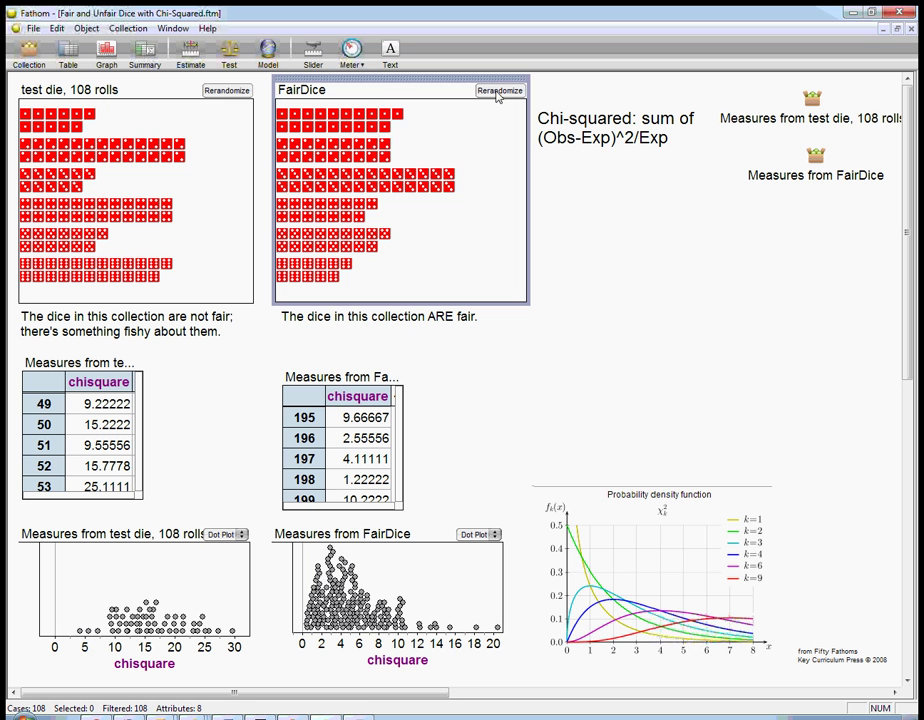
pyautogui.click(497, 91)
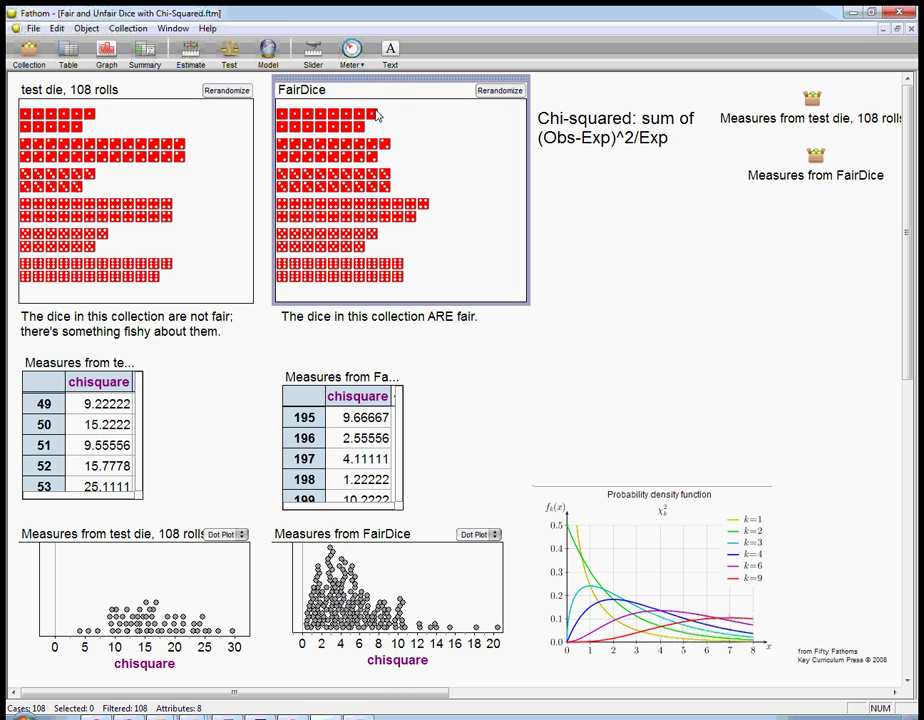
pyautogui.click(497, 91)
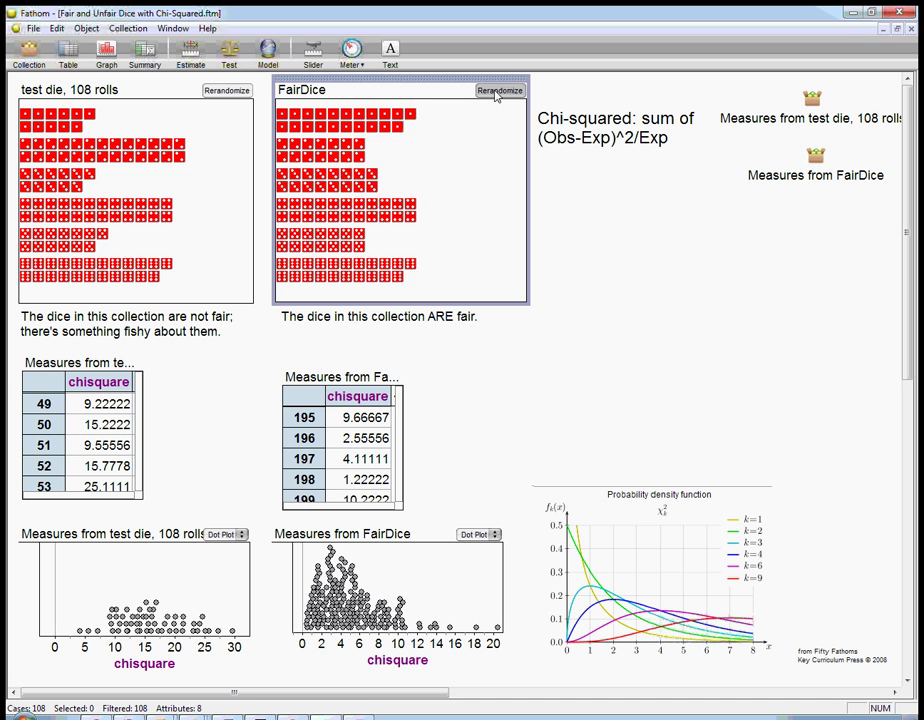
pyautogui.click(497, 91)
pyautogui.click(497, 91)
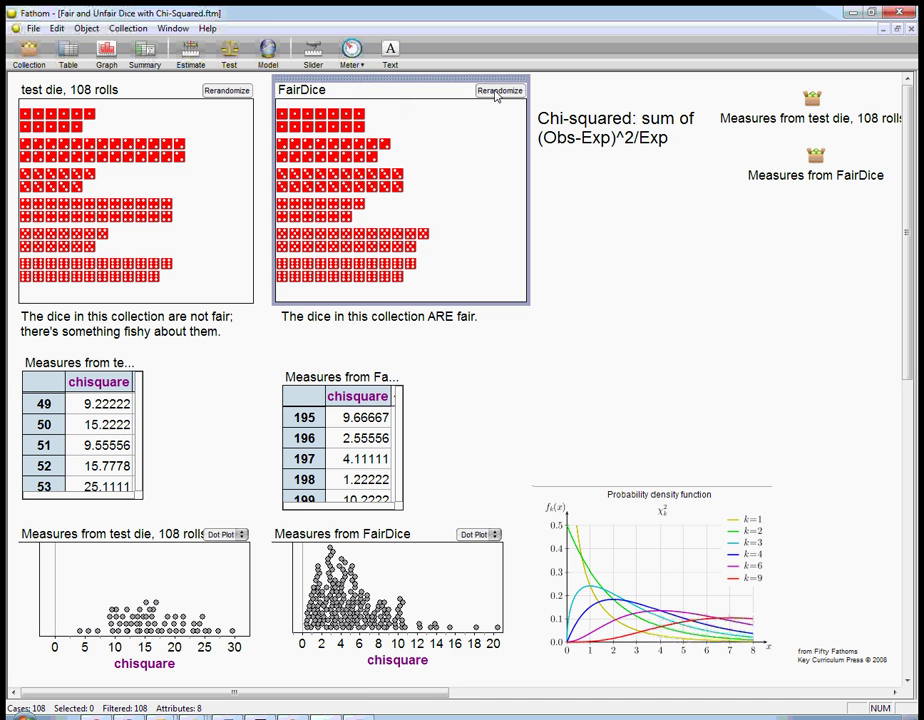
pyautogui.click(497, 91)
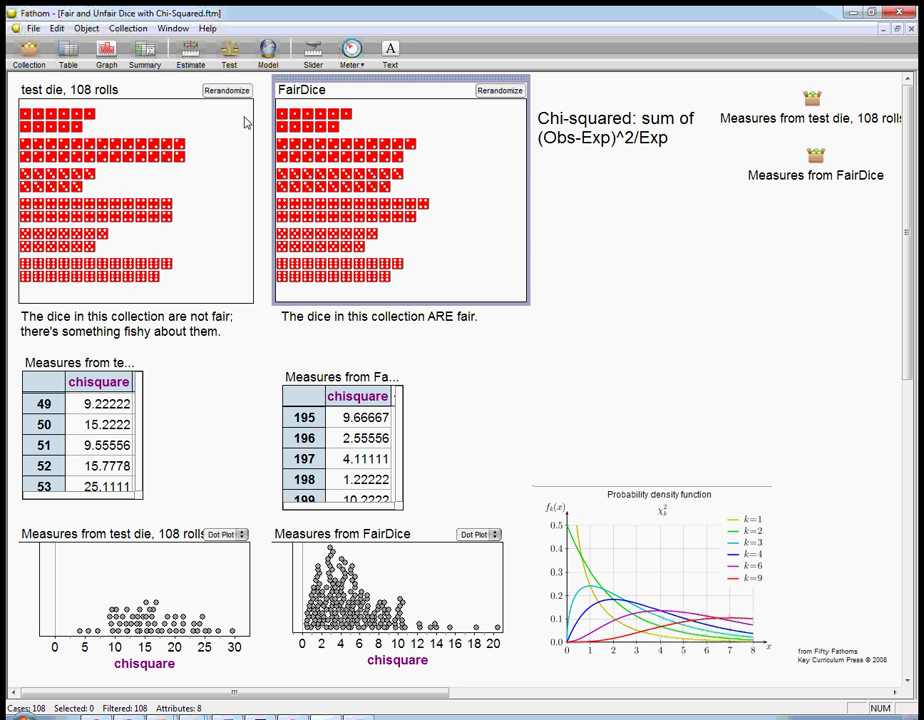
pyautogui.click(224, 91)
pyautogui.click(224, 93)
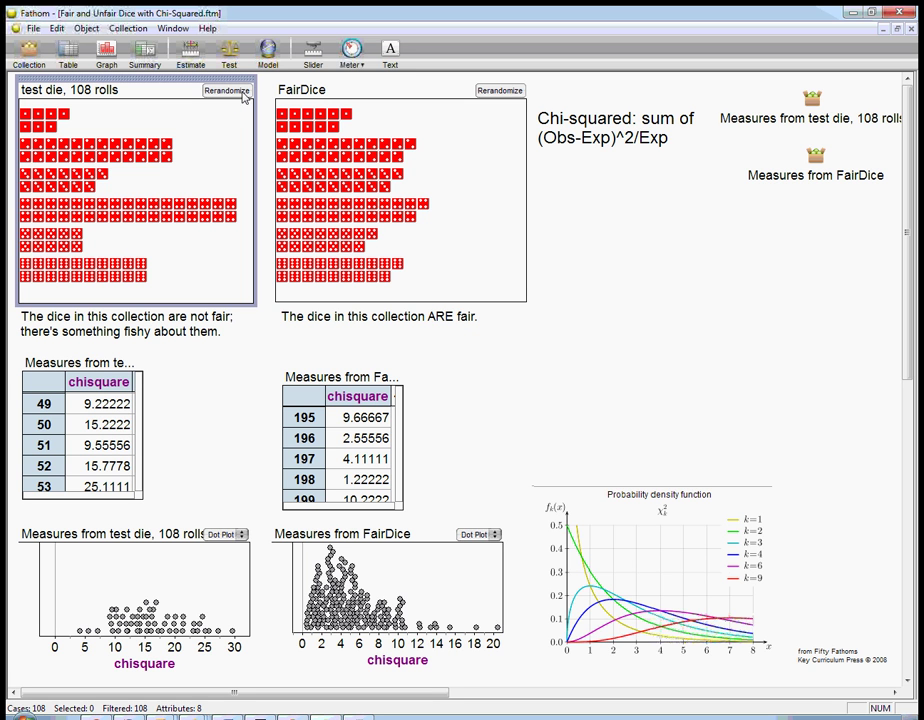
pyautogui.click(74, 380)
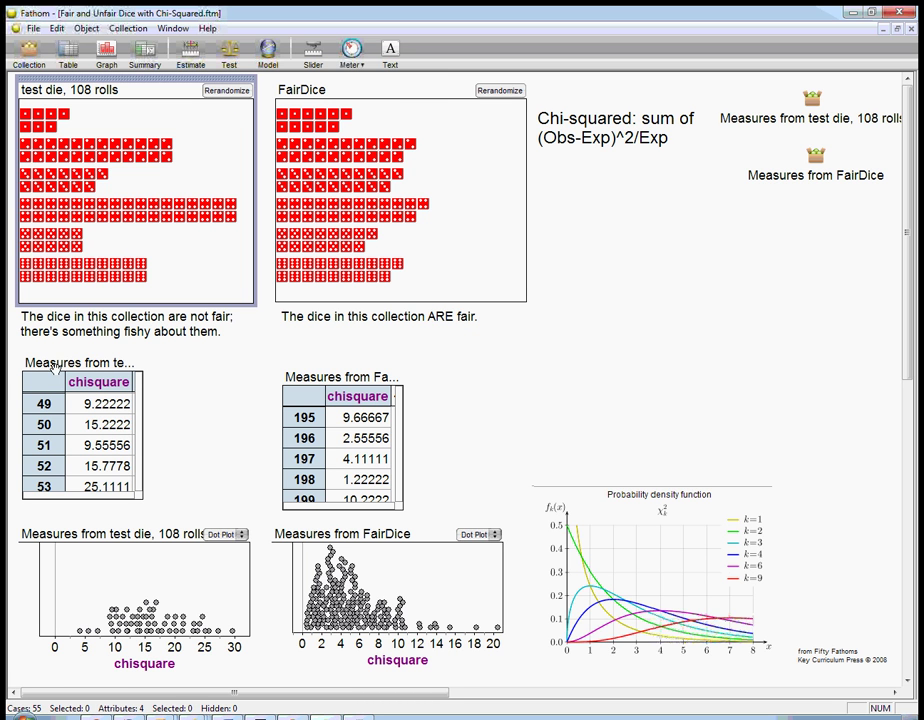
pyautogui.doubleClick(100, 424)
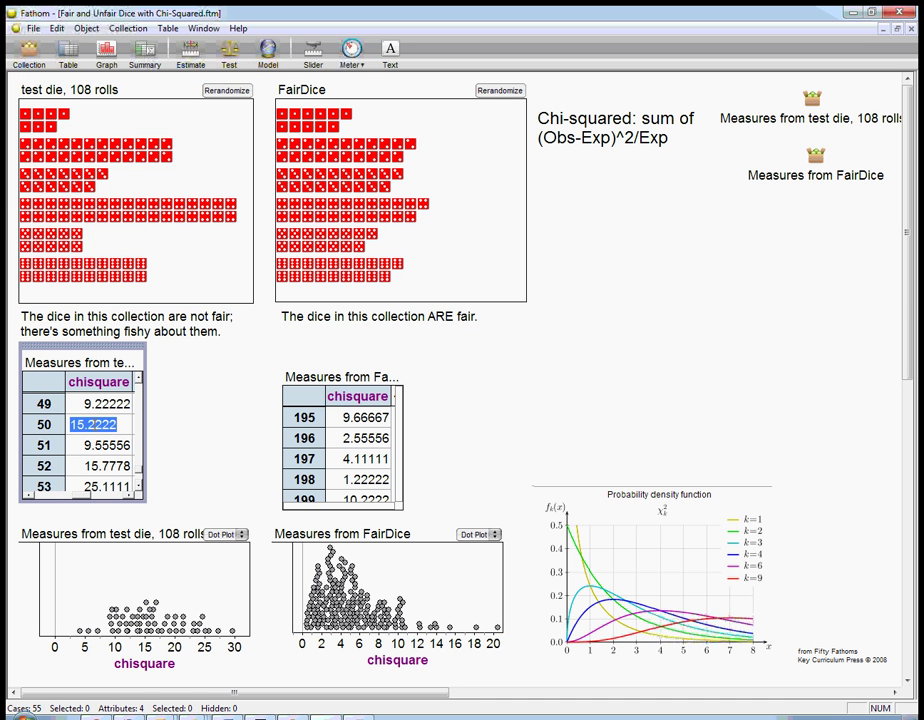
pyautogui.click(139, 487)
pyautogui.click(139, 487)
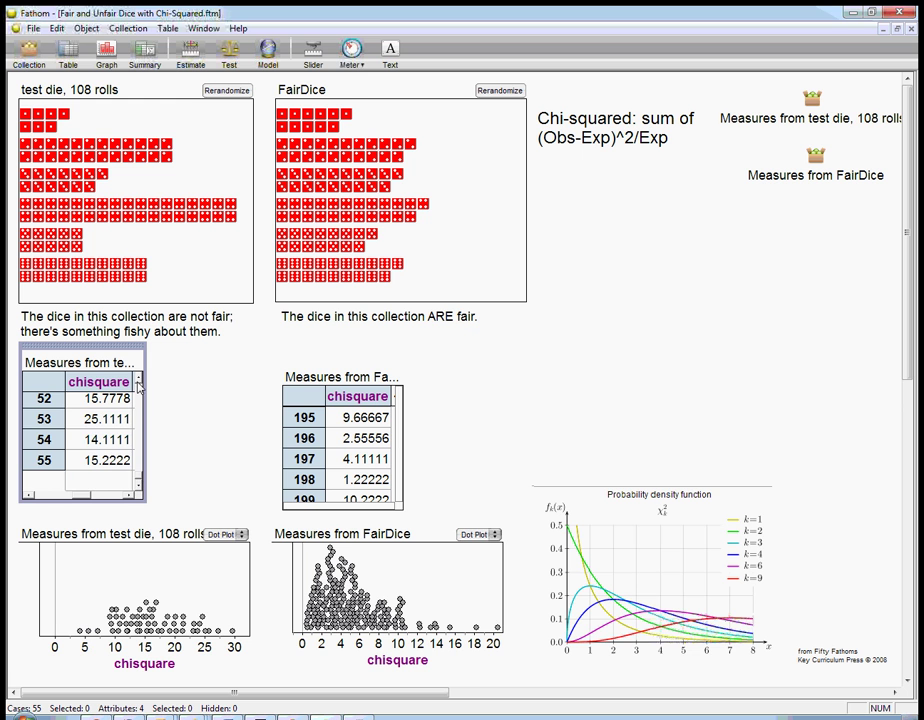
pyautogui.click(134, 155)
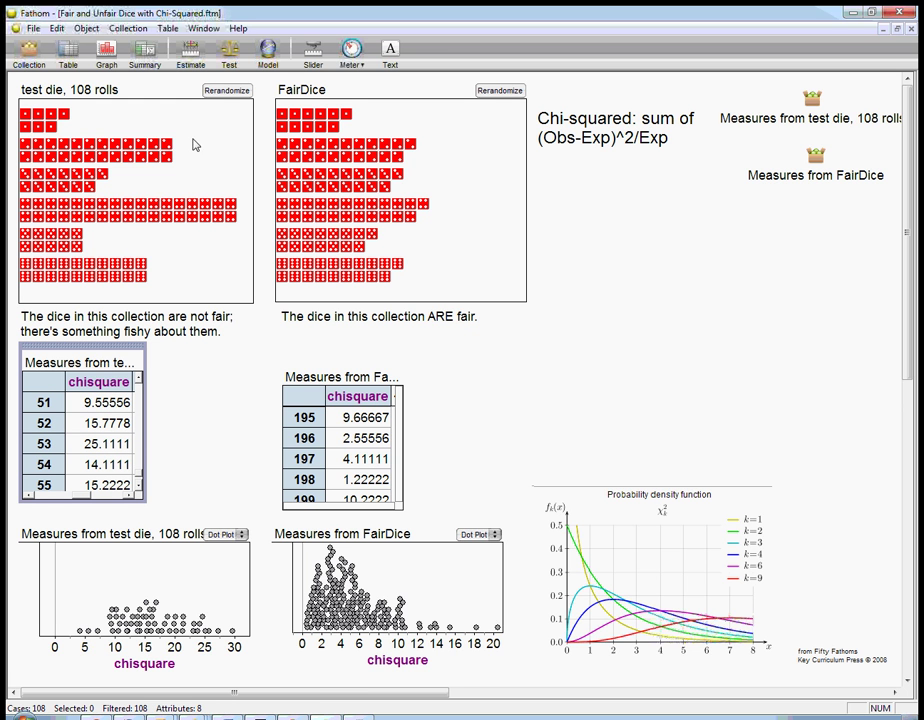
pyautogui.click(130, 405)
pyautogui.doubleClick(368, 440)
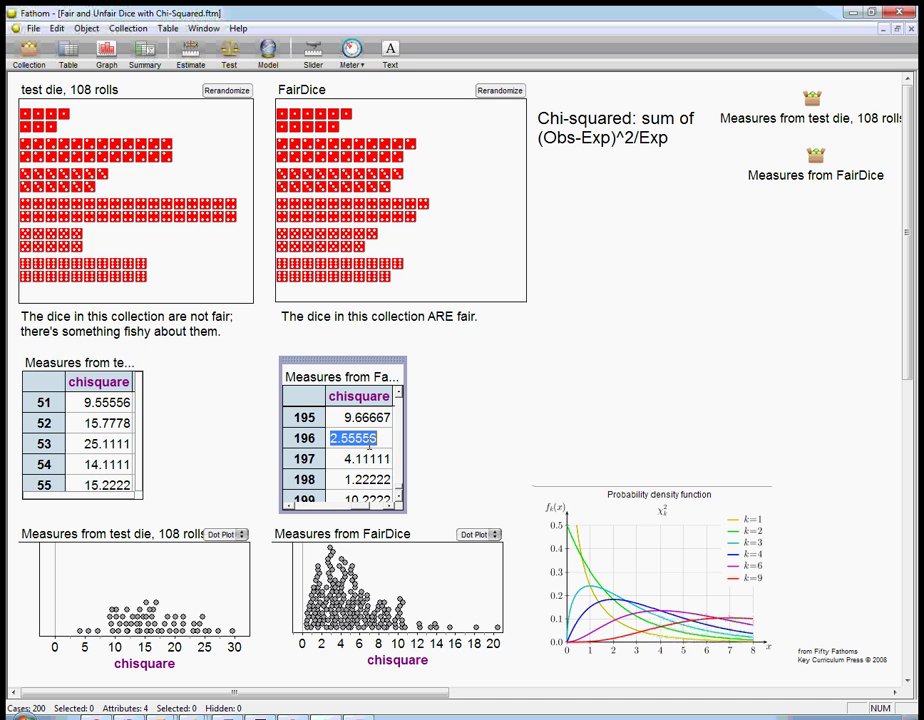
pyautogui.click(399, 501)
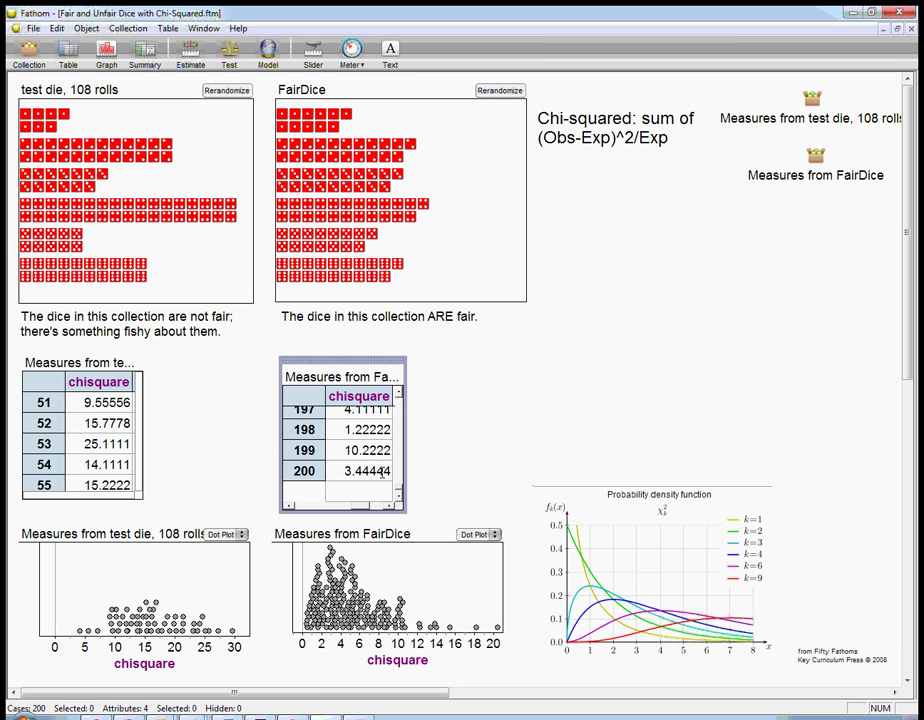
# Step: Collect 25 more chisquare measures in the FairDice measures inspector, bringing the table to 225 rows
pyautogui.rightClick(356, 379)
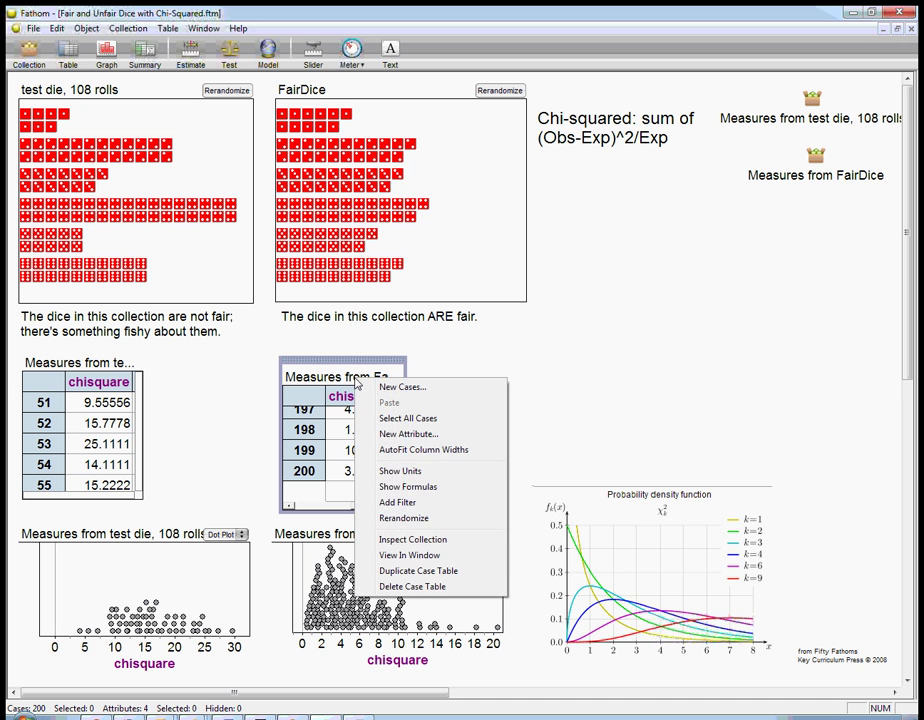
pyautogui.click(412, 539)
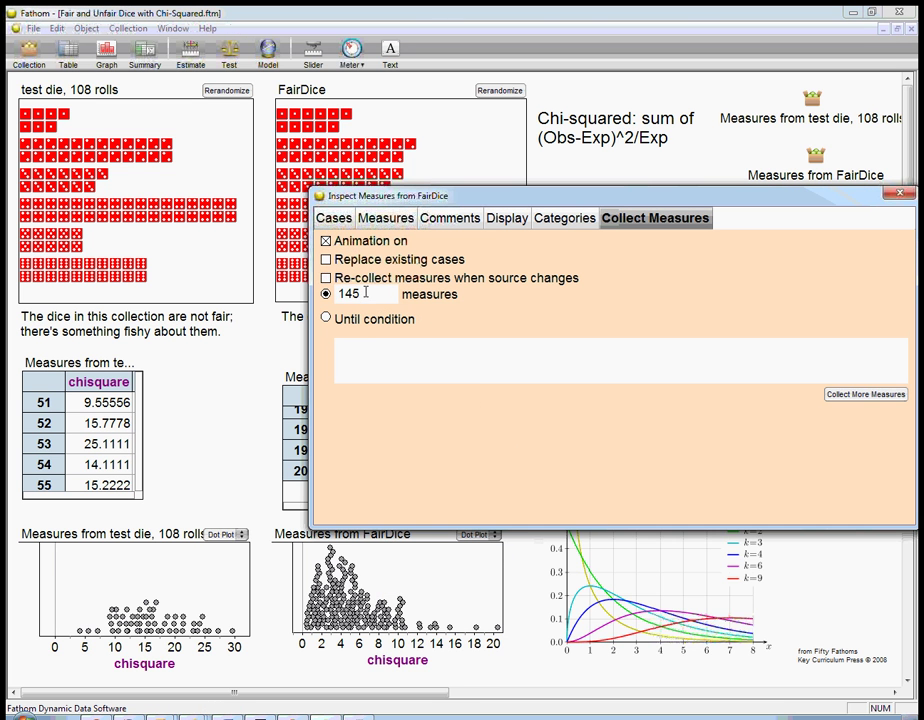
pyautogui.moveTo(366, 292); pyautogui.dragTo(337, 293)
pyautogui.write('25')
pyautogui.click(840, 394)
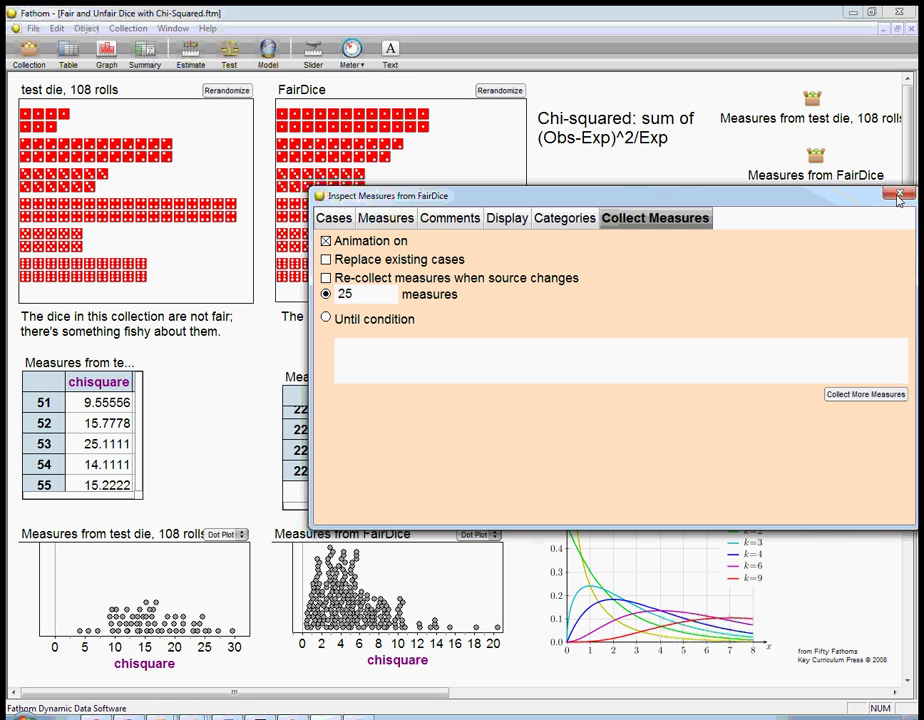
pyautogui.click(179, 408)
# Step: Collect 25 more chisquare measures from the test die measures collection's inspector
pyautogui.rightClick(113, 402)
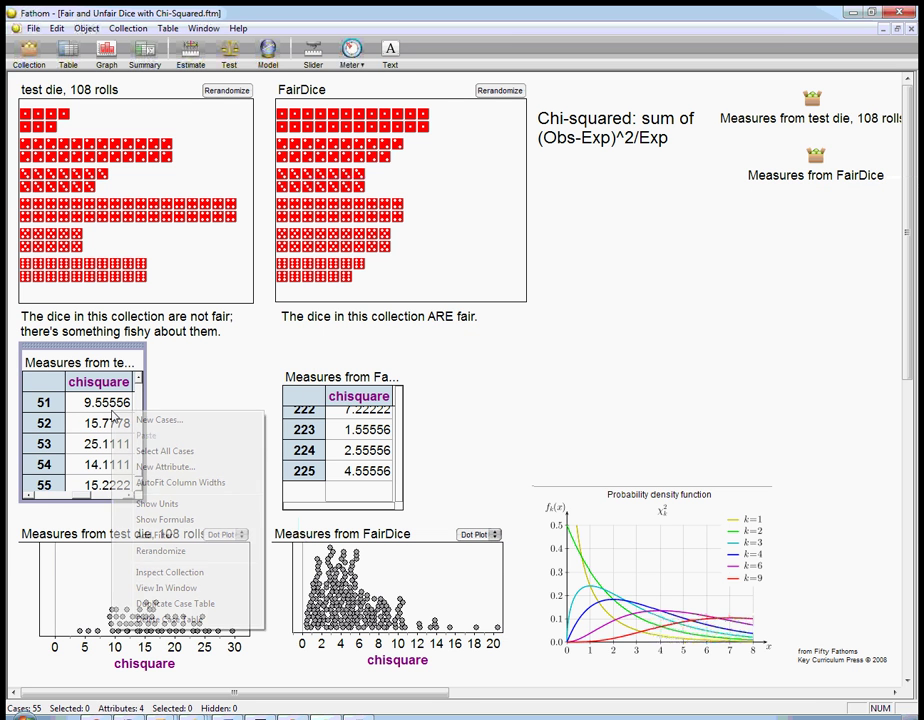
pyautogui.click(152, 572)
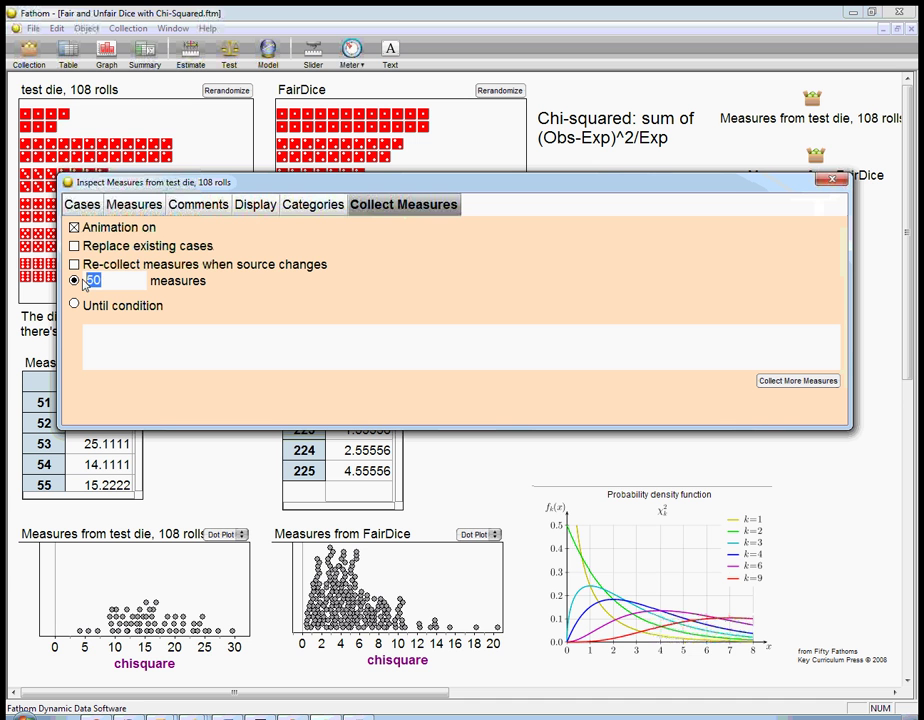
pyautogui.write('25')
pyautogui.click(810, 381)
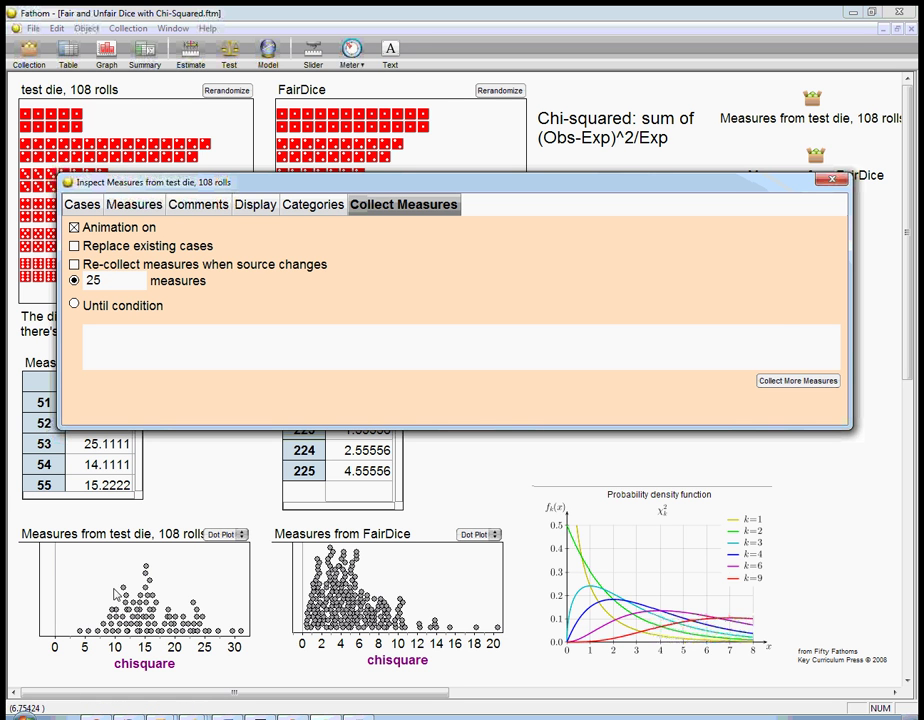
pyautogui.click(831, 181)
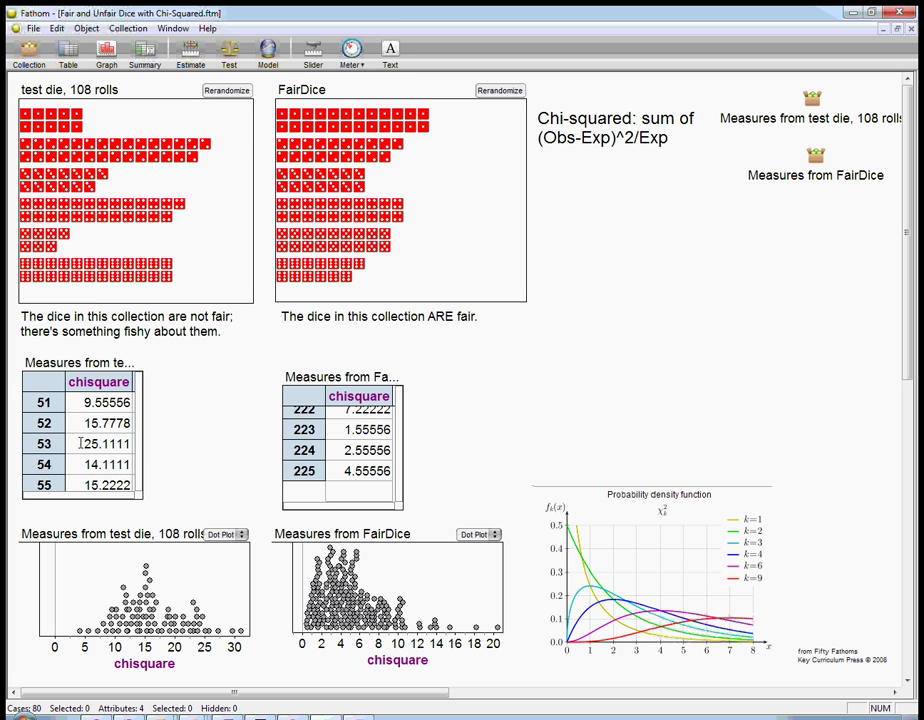
pyautogui.moveTo(81, 425); pyautogui.dragTo(120, 424)
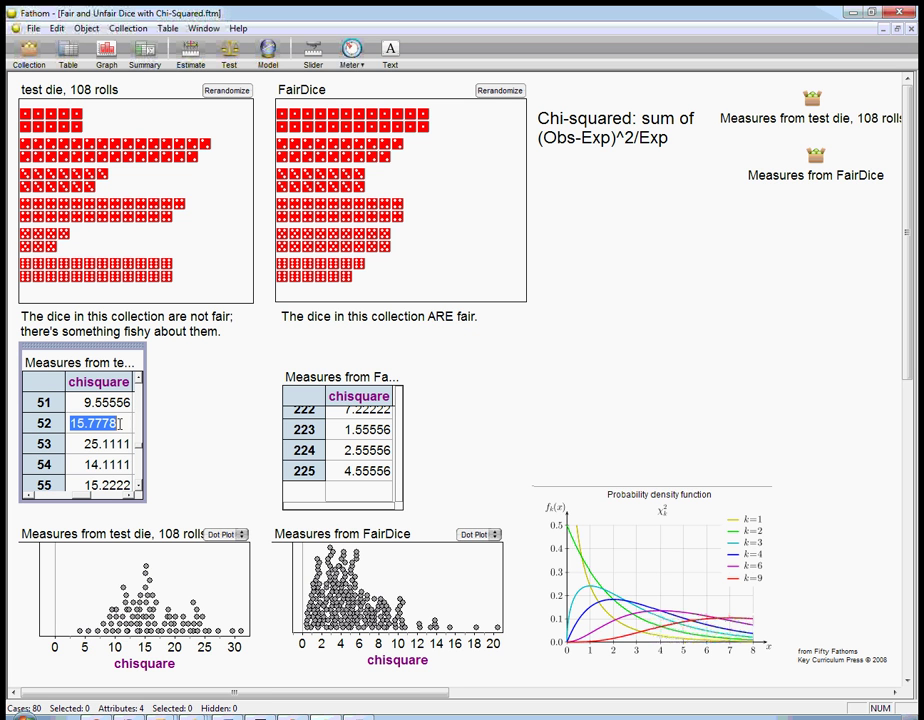